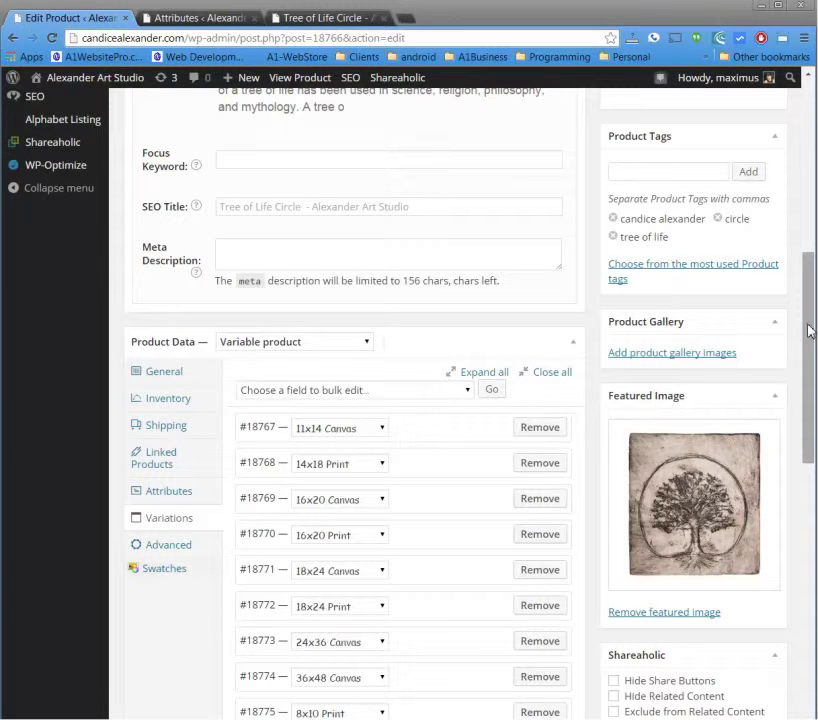
Show the Tree of Life Circle's Print Size attribute and list its nine existing size values.
{"action": "left_click_drag", "start_coordinate": [811, 347], "coordinate": [811, 373]}
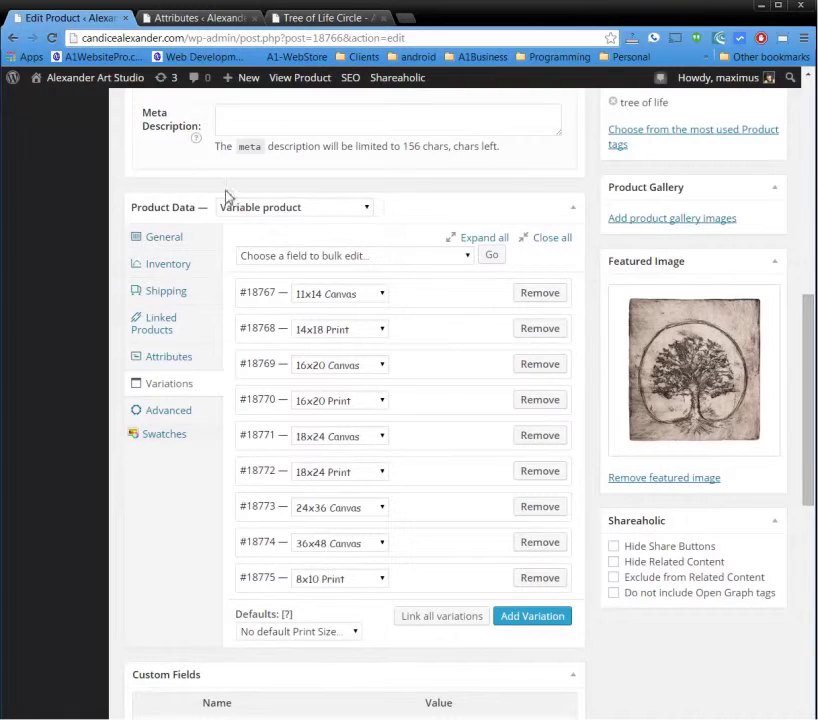
{"action": "scroll", "coordinate": [486, 243], "scroll_direction": "up", "scroll_amount": 2}
{"action": "scroll", "coordinate": [484, 237], "scroll_direction": "up", "scroll_amount": 3}
{"action": "scroll", "coordinate": [484, 237], "scroll_direction": "up", "scroll_amount": 1}
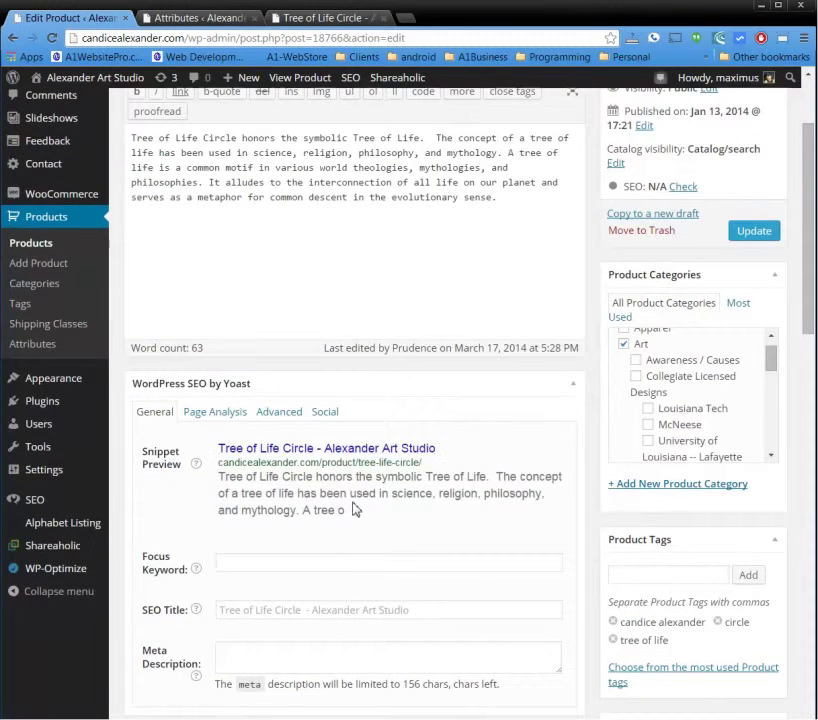
{"action": "scroll", "coordinate": [356, 509], "scroll_direction": "down", "scroll_amount": 3}
{"action": "scroll", "coordinate": [358, 507], "scroll_direction": "down", "scroll_amount": 3}
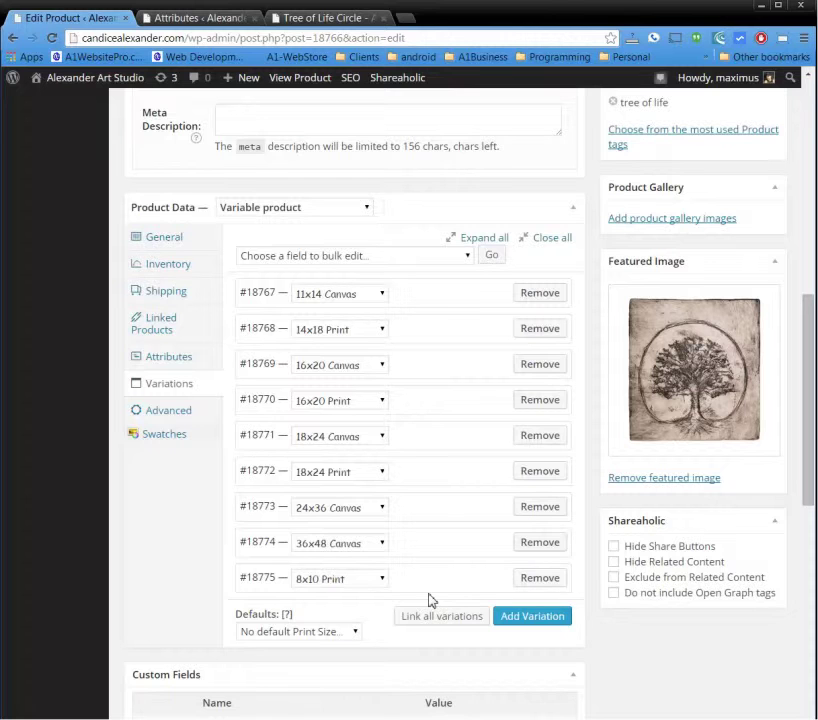
{"action": "left_click", "coordinate": [163, 360]}
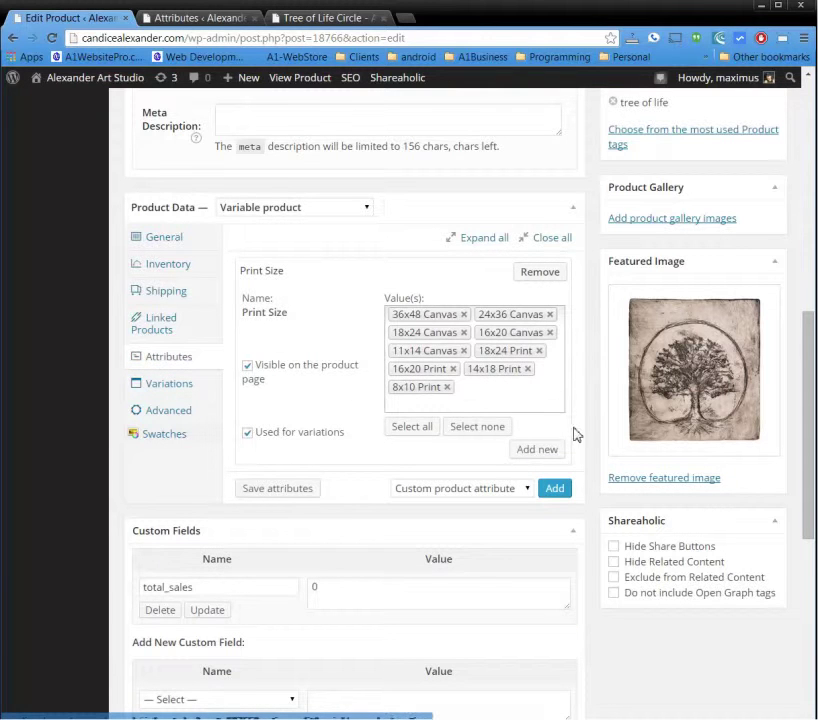
{"action": "left_click", "coordinate": [504, 395]}
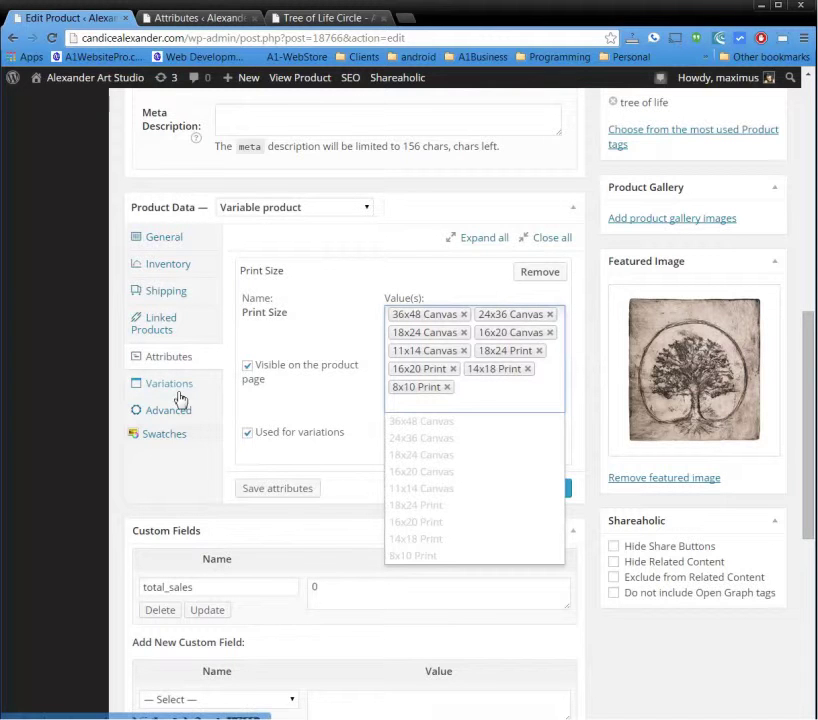
Reload the Products > Attributes page and open the Print Size attribute's terms list.
{"action": "left_click", "coordinate": [205, 18]}
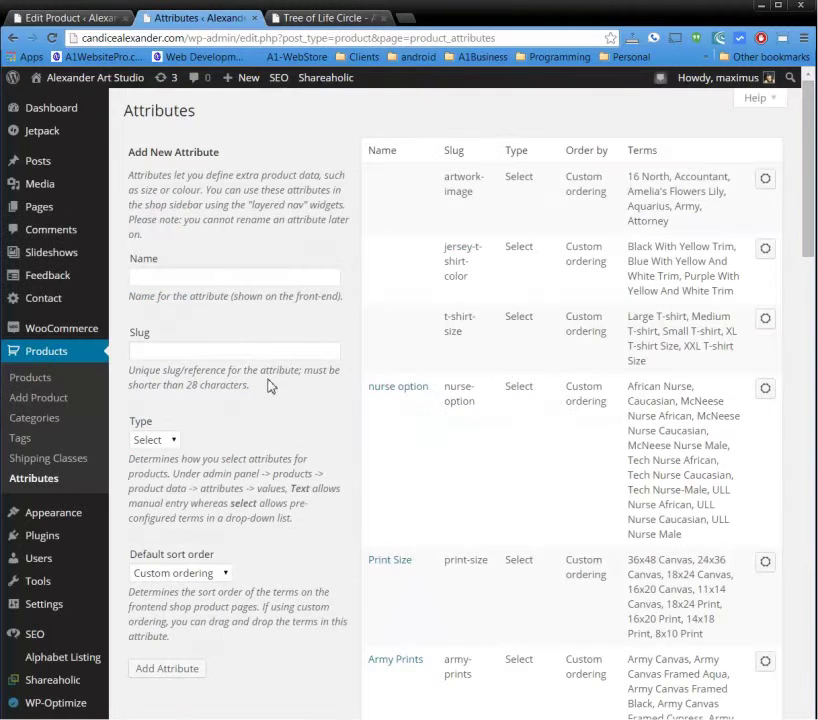
{"action": "left_click", "coordinate": [38, 488]}
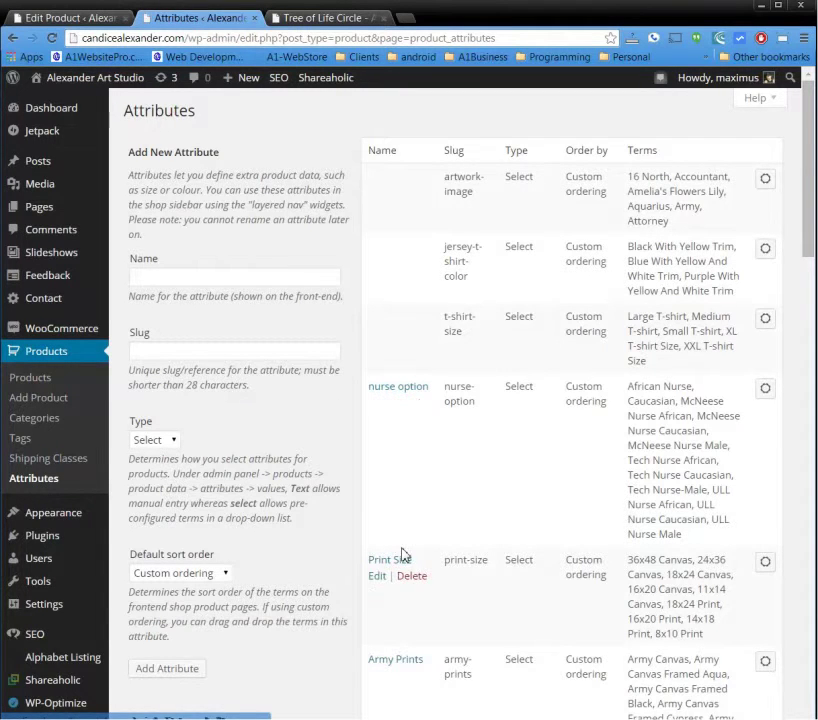
{"action": "scroll", "coordinate": [440, 545], "scroll_direction": "down", "scroll_amount": 3}
{"action": "mouse_move", "coordinate": [632, 427]}
{"action": "left_mouse_down"}
{"action": "mouse_move", "coordinate": [689, 427]}
{"action": "mouse_move", "coordinate": [690, 440]}
{"action": "left_mouse_up"}
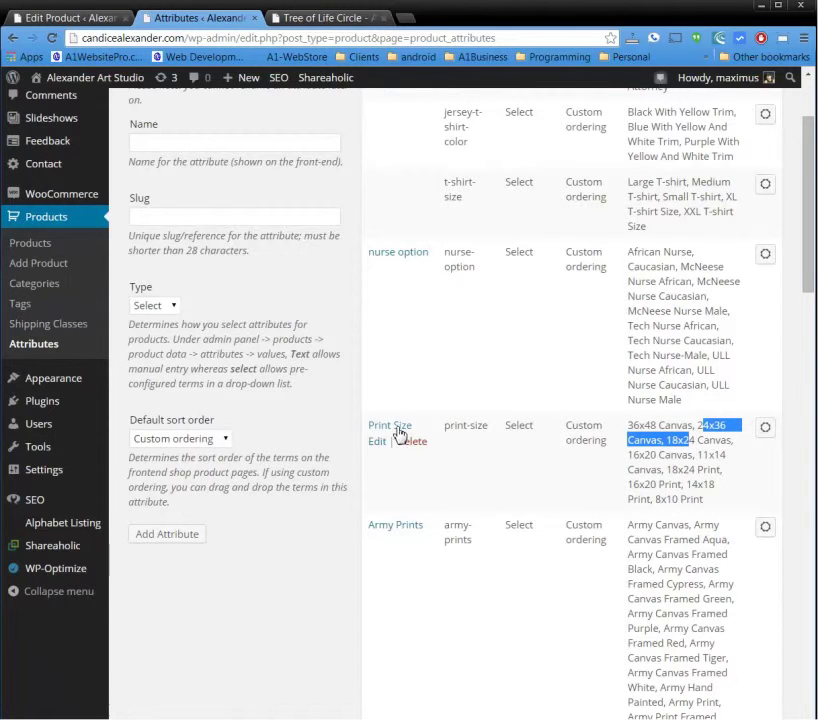
{"action": "left_click", "coordinate": [766, 430]}
{"action": "type", "text": "5x7 Print"}
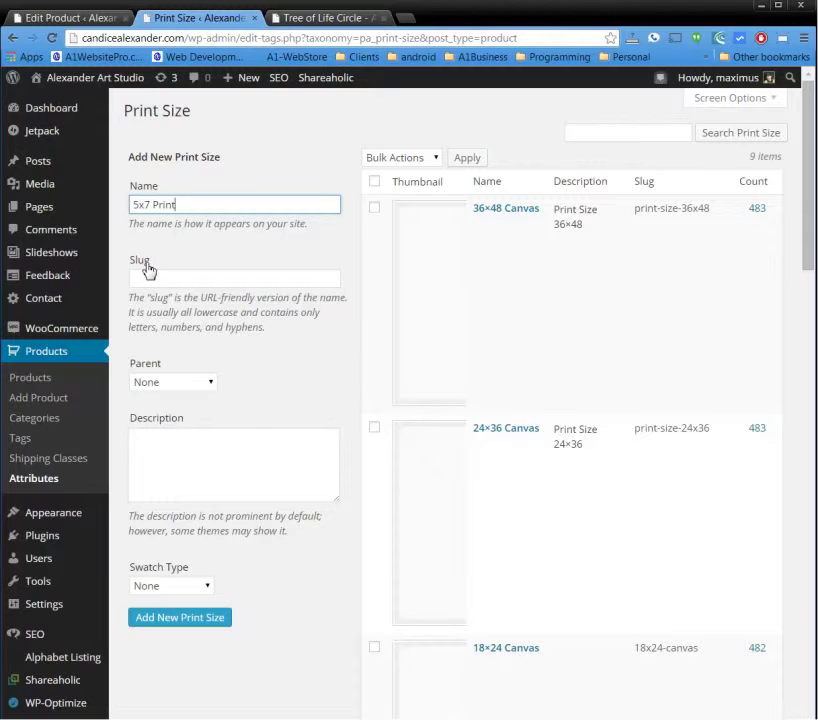
Add Print Size term '5x7 Print', slug 5x7-print, description '5X7 Print', swatch type None.
{"action": "left_click", "coordinate": [148, 281]}
{"action": "type", "text": "5x7-print"}
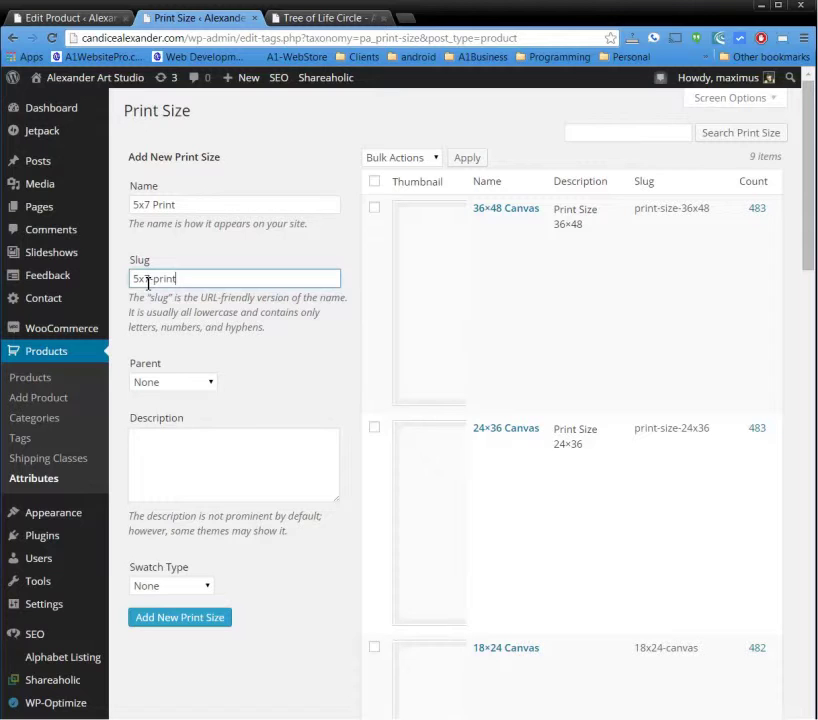
{"action": "left_click", "coordinate": [172, 472]}
{"action": "type", "text": "5X7 Print"}
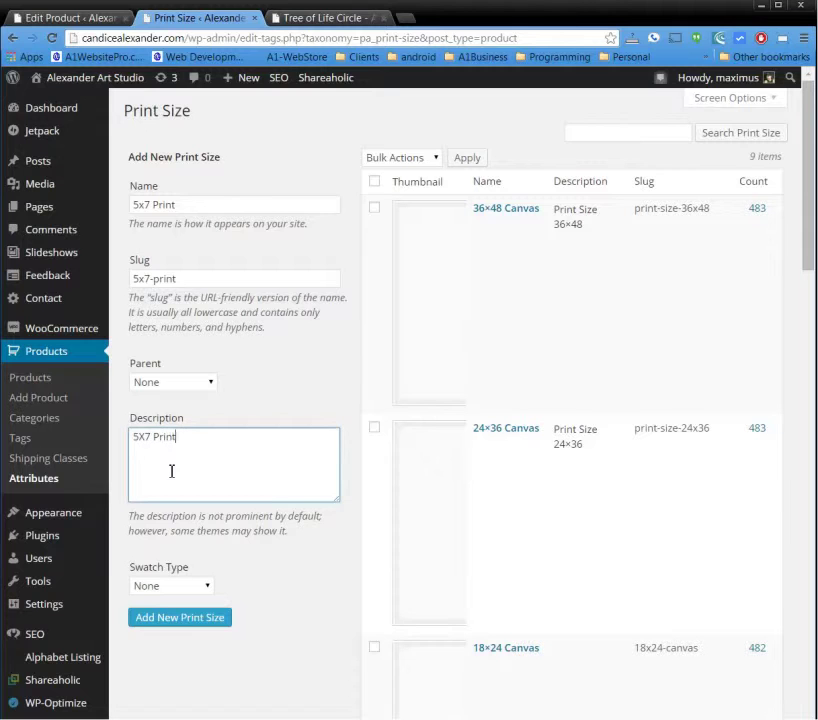
{"action": "left_click", "coordinate": [207, 589]}
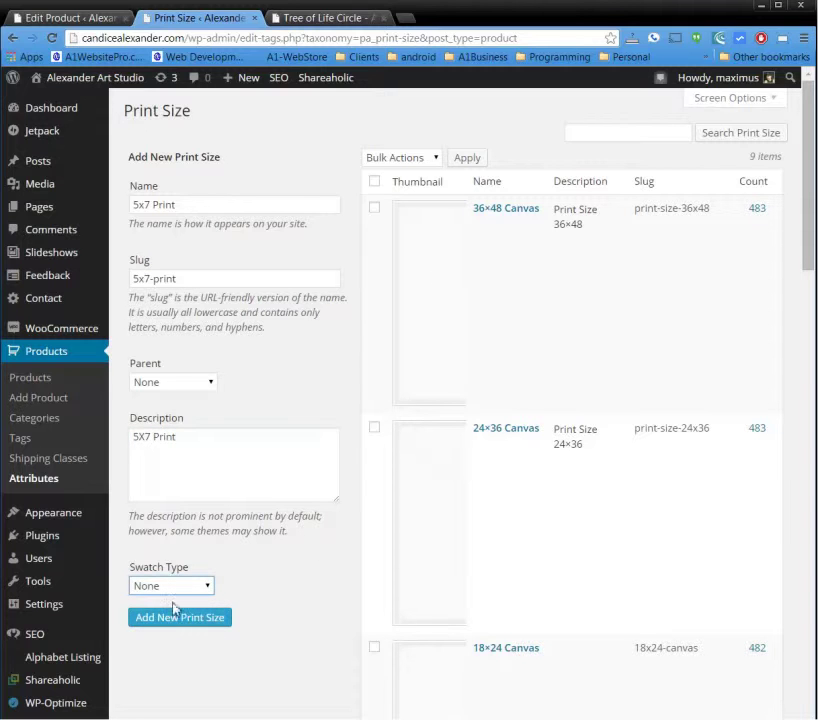
{"action": "left_click", "coordinate": [181, 622]}
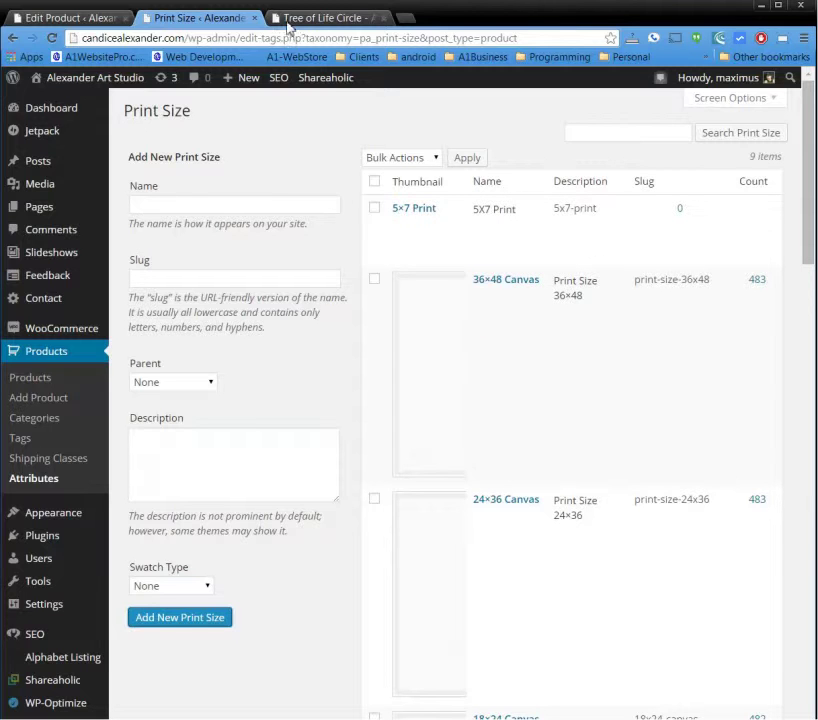
Reload the Tree of Life Circle product, add 5x7 Print to its Print Size values, and save attributes.
{"action": "left_click", "coordinate": [67, 19]}
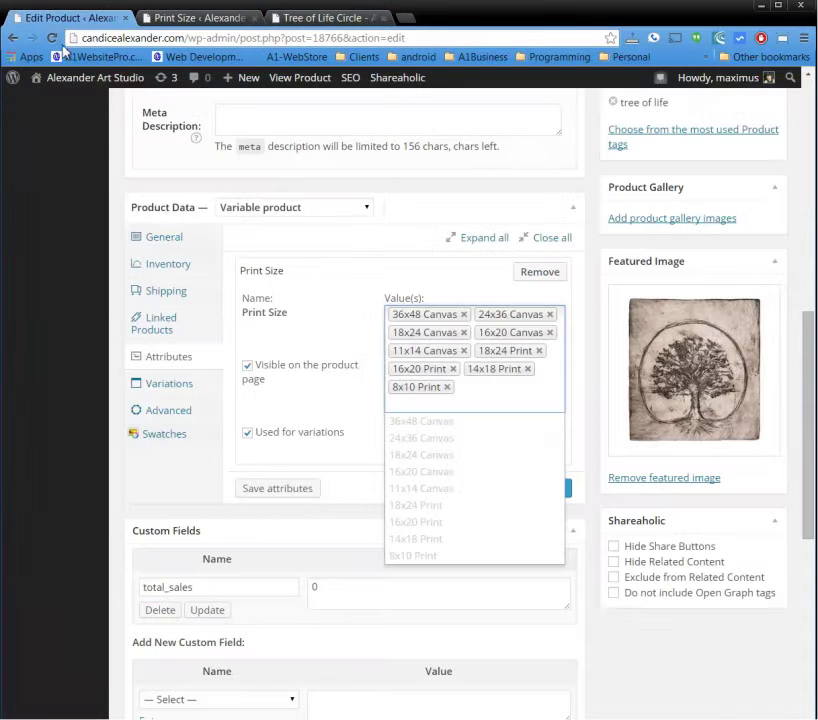
{"action": "left_click", "coordinate": [53, 39]}
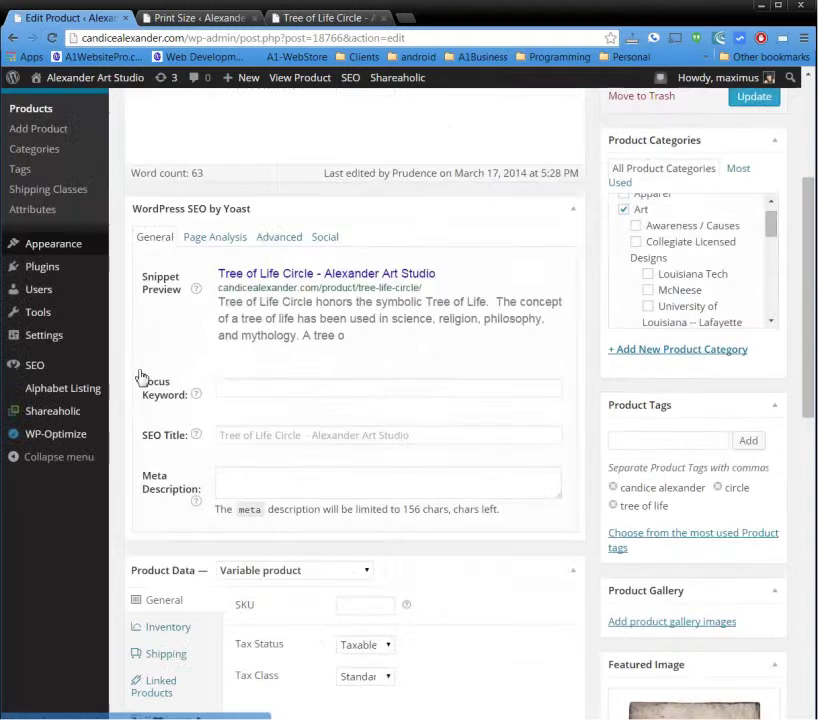
{"action": "scroll", "coordinate": [420, 468], "scroll_direction": "down", "scroll_amount": 3}
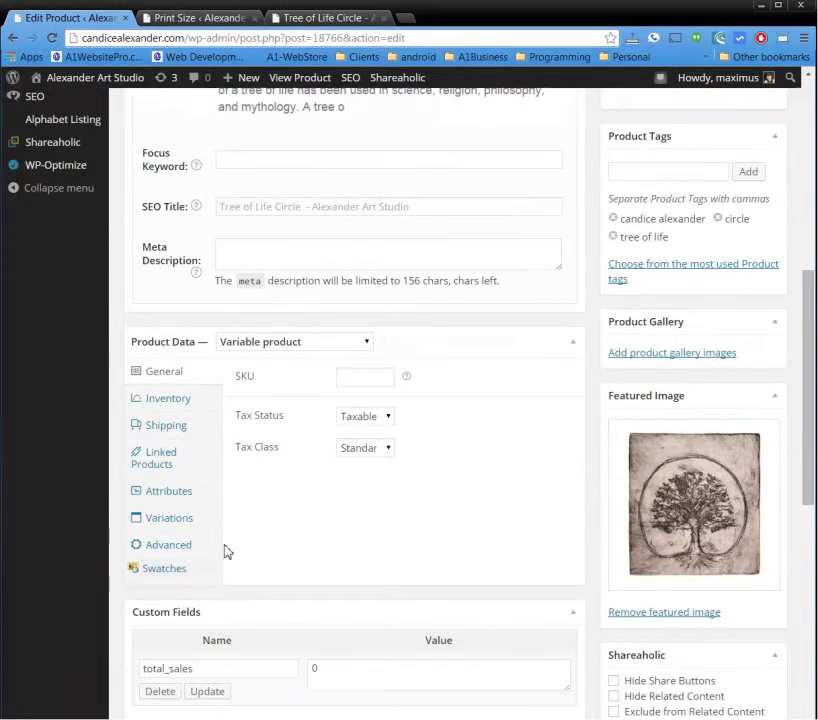
{"action": "left_click", "coordinate": [156, 497]}
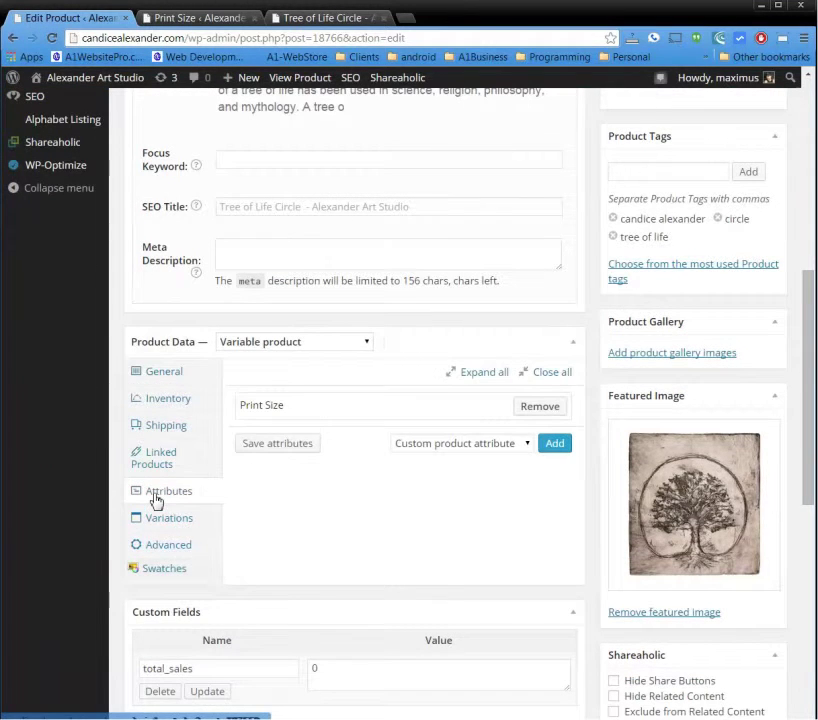
{"action": "left_click", "coordinate": [329, 405]}
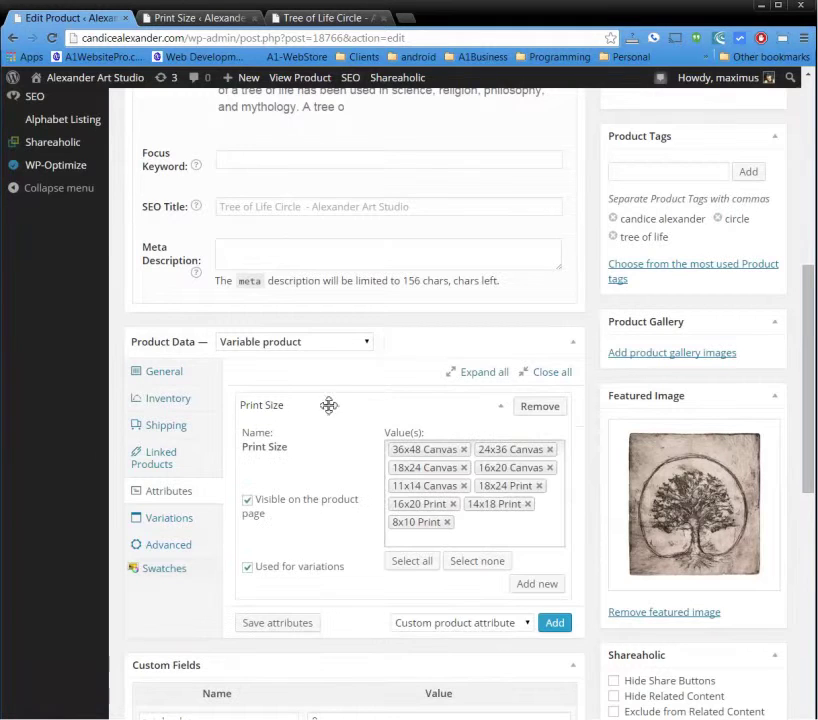
{"action": "left_click", "coordinate": [440, 535]}
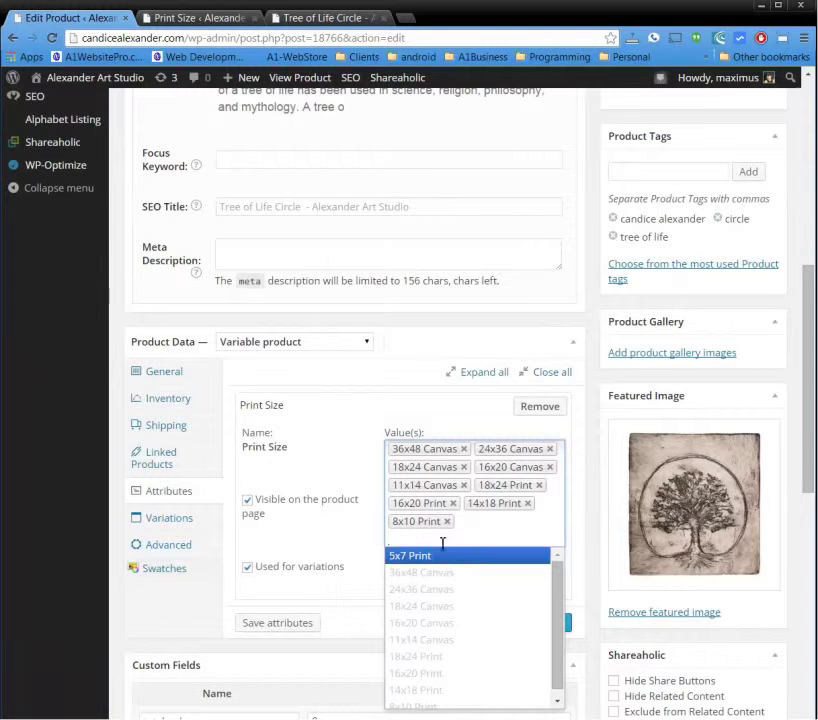
{"action": "left_click", "coordinate": [409, 556]}
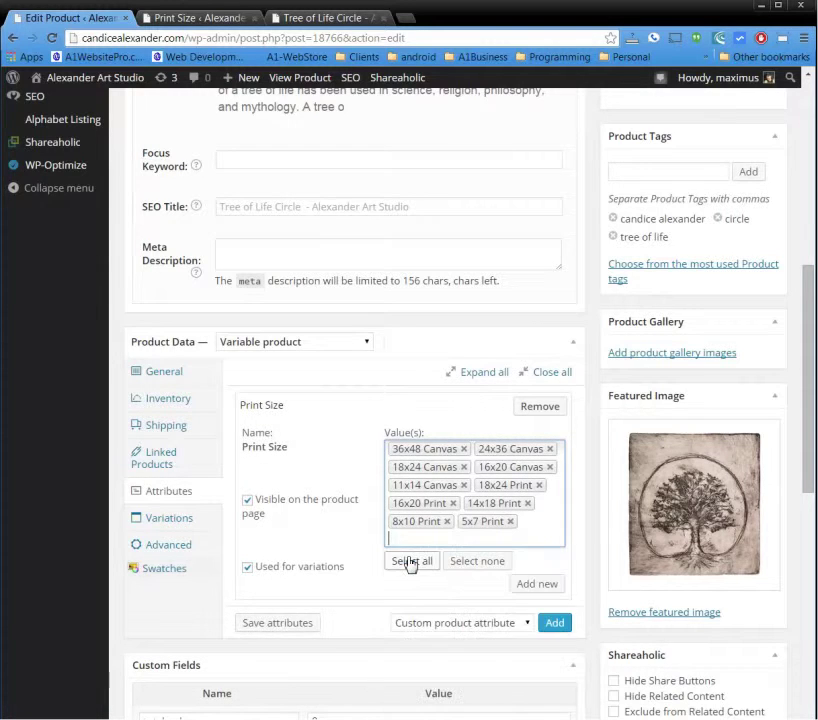
{"action": "left_click", "coordinate": [266, 632]}
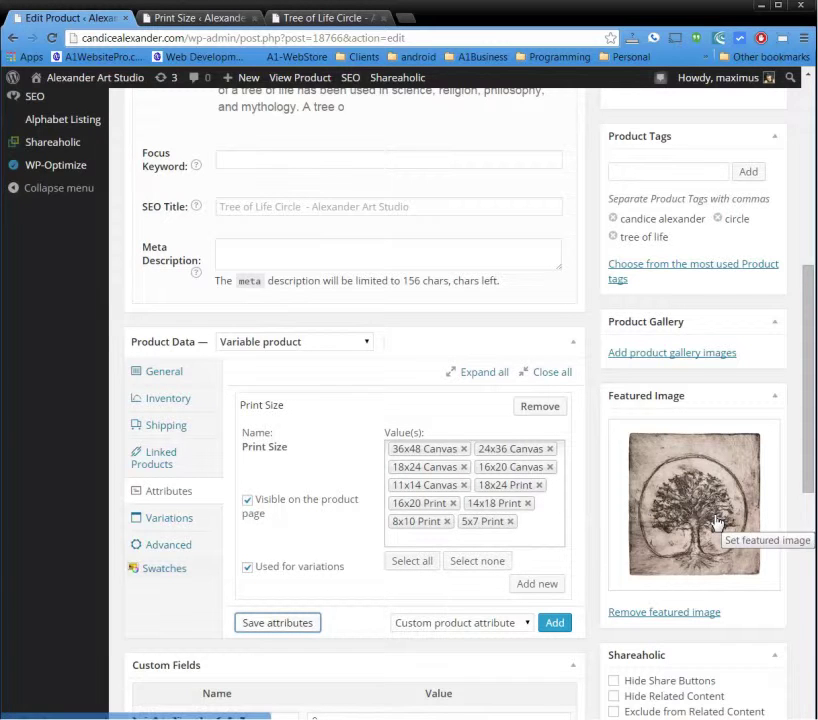
{"action": "left_click", "coordinate": [175, 526]}
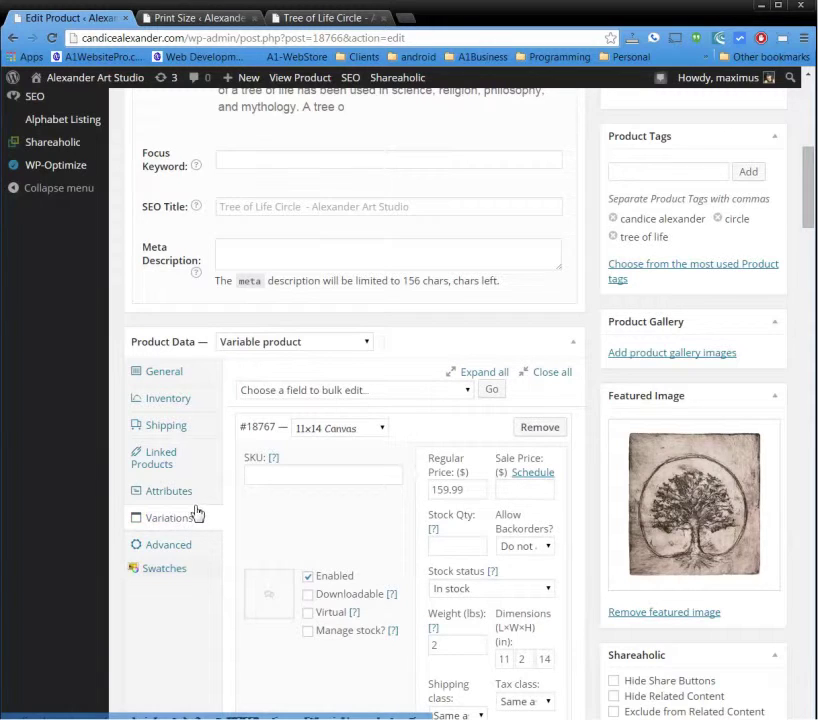
Collapse all the product's expanded variation panels, including the 16x20, 18x24 and 24x36 ones.
{"action": "scroll", "coordinate": [240, 519], "scroll_direction": "down", "scroll_amount": 6}
{"action": "scroll", "coordinate": [240, 519], "scroll_direction": "up", "scroll_amount": 4}
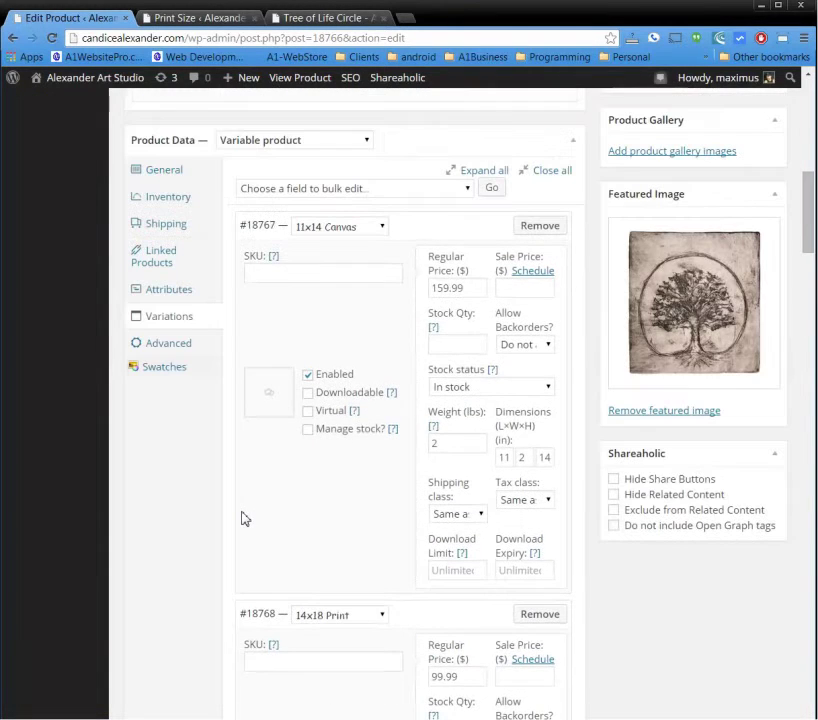
{"action": "left_click", "coordinate": [426, 228]}
{"action": "left_click", "coordinate": [426, 260]}
{"action": "left_click", "coordinate": [426, 294]}
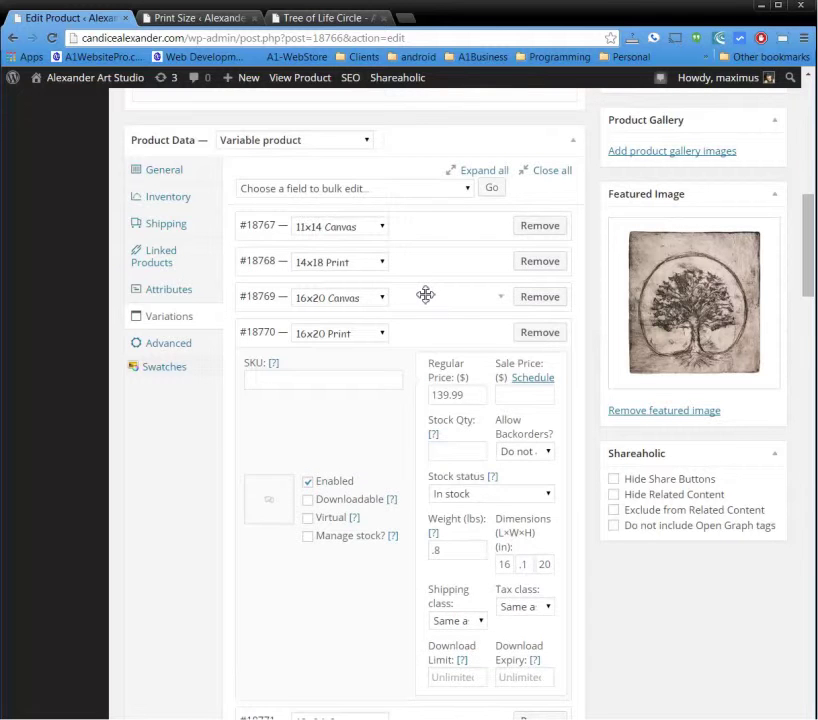
{"action": "left_click", "coordinate": [426, 334]}
{"action": "left_click", "coordinate": [426, 371]}
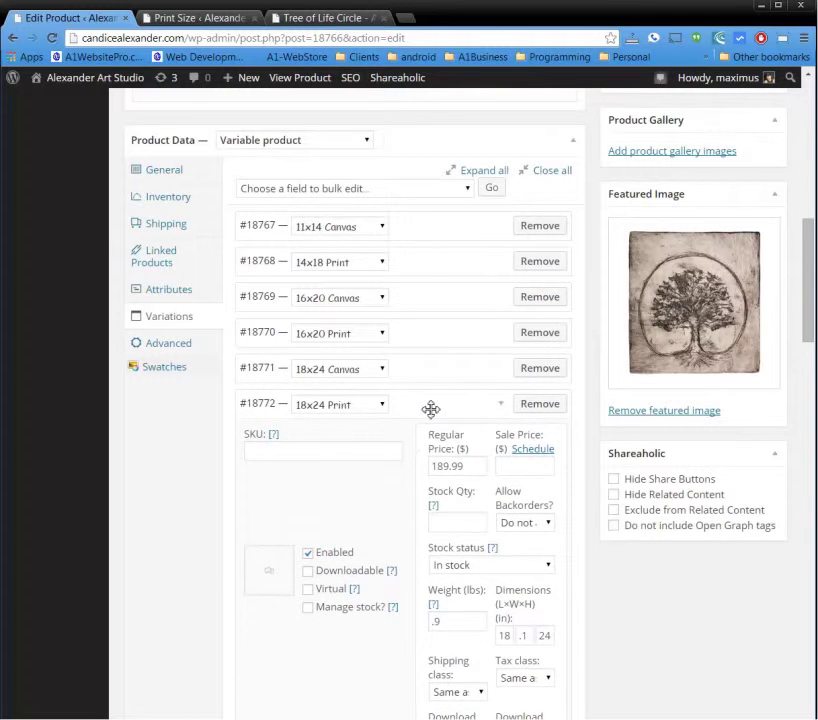
{"action": "left_click", "coordinate": [431, 408]}
{"action": "left_click", "coordinate": [432, 444]}
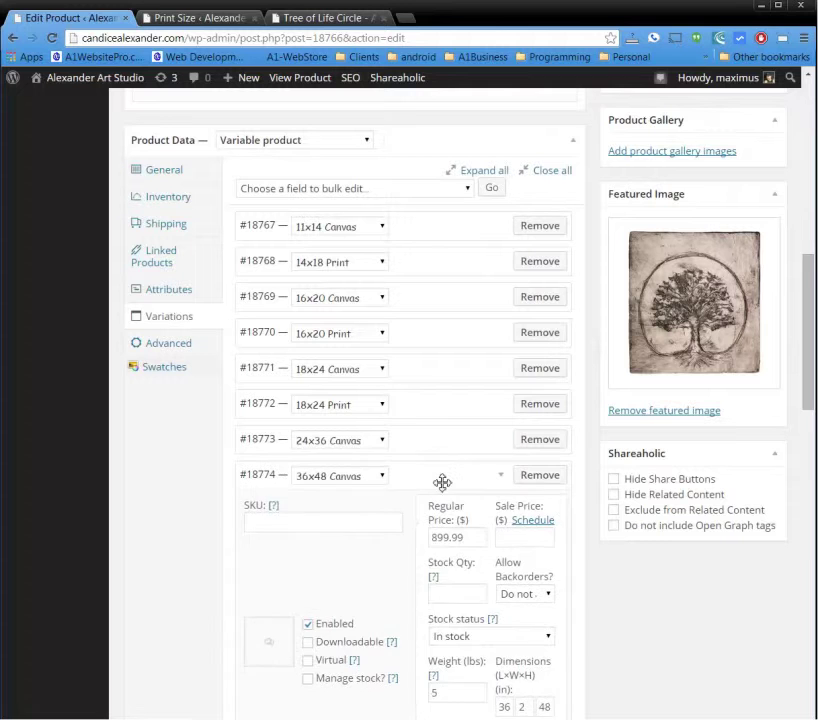
{"action": "left_click", "coordinate": [442, 478]}
{"action": "left_click", "coordinate": [442, 510]}
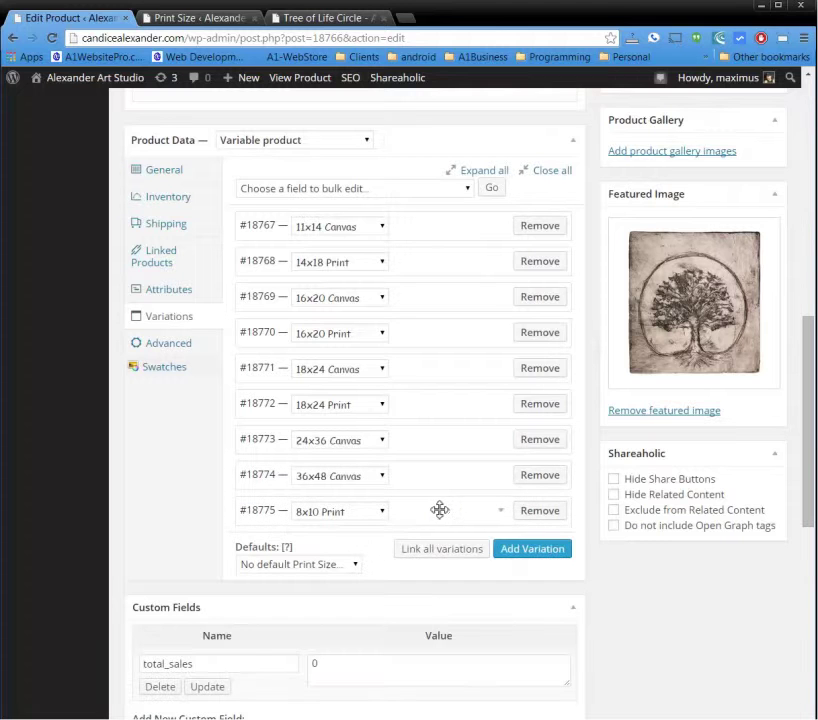
Add a new 5x7 Print variation with regular price 99 and sale price 89.
{"action": "left_click", "coordinate": [553, 560]}
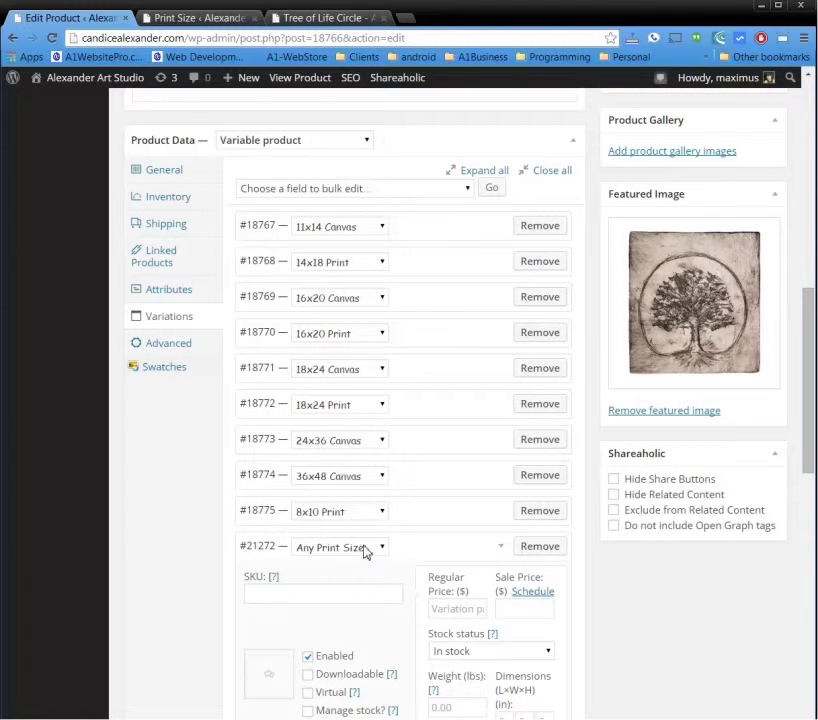
{"action": "left_click", "coordinate": [364, 549]}
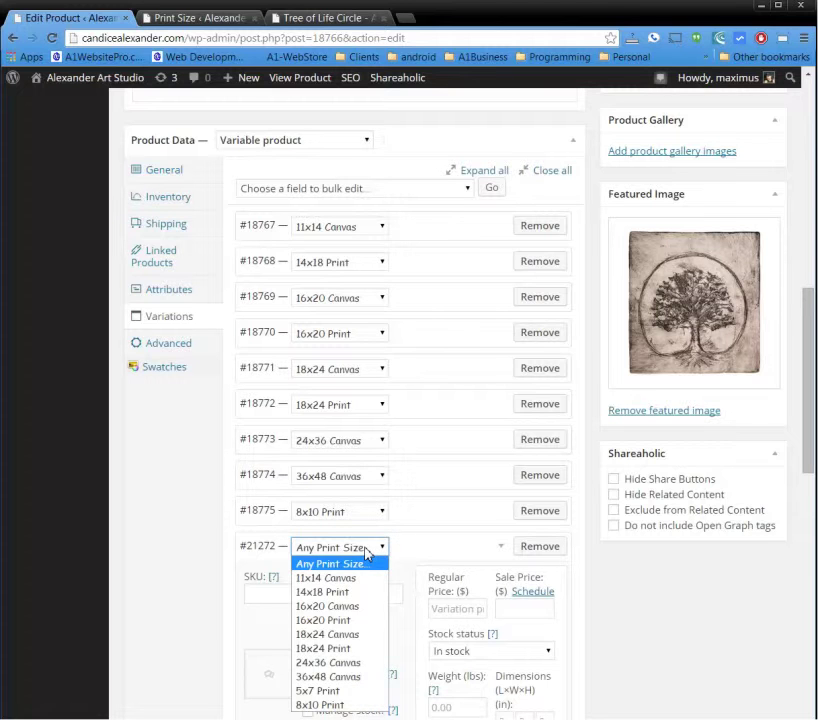
{"action": "left_click", "coordinate": [333, 692]}
{"action": "scroll", "coordinate": [325, 645], "scroll_direction": "down", "scroll_amount": 2}
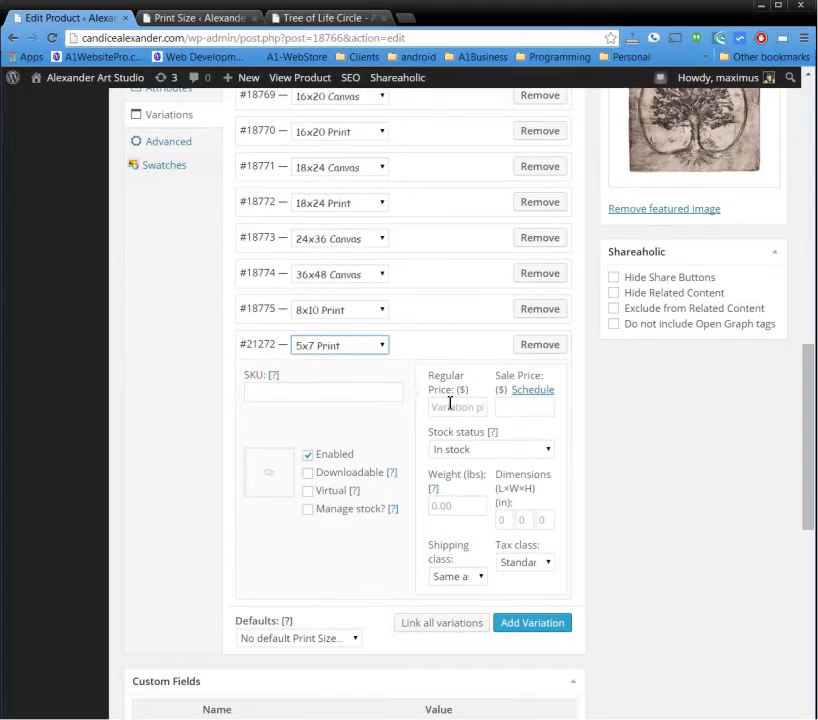
{"action": "left_click", "coordinate": [450, 403]}
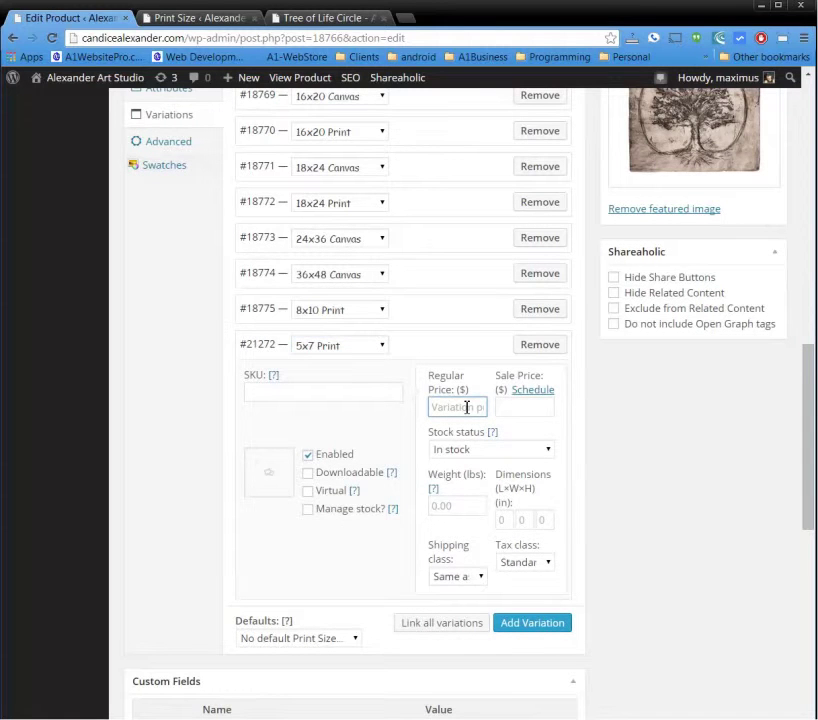
{"action": "type", "text": "99"}
{"action": "left_click", "coordinate": [545, 407]}
{"action": "type", "text": "89"}
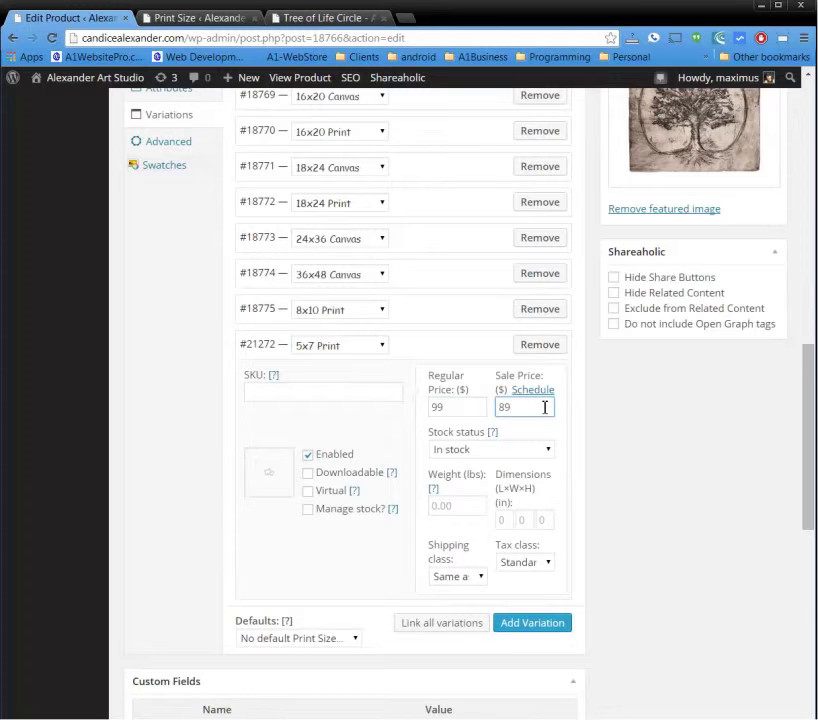
Give the variation SKU 5x7, weight .25 and dimensions 5×2×7, declining to link all variations.
{"action": "left_click", "coordinate": [266, 395]}
{"action": "type", "text": "5x7"}
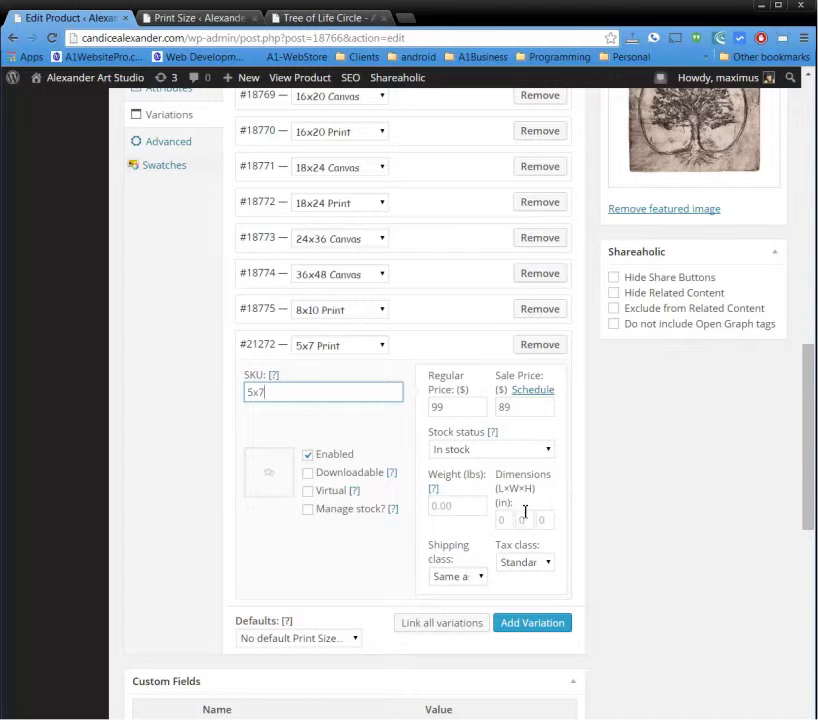
{"action": "left_click", "coordinate": [467, 507]}
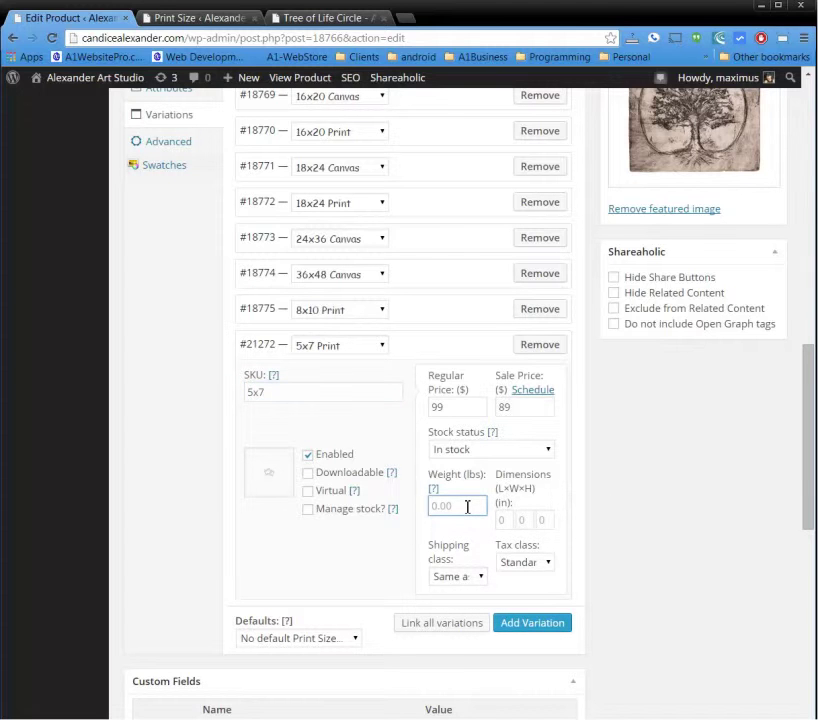
{"action": "type", "text": ".25"}
{"action": "left_click", "coordinate": [505, 519]}
{"action": "left_click", "coordinate": [524, 517]}
{"action": "left_click", "coordinate": [543, 520]}
{"action": "type", "text": "7"}
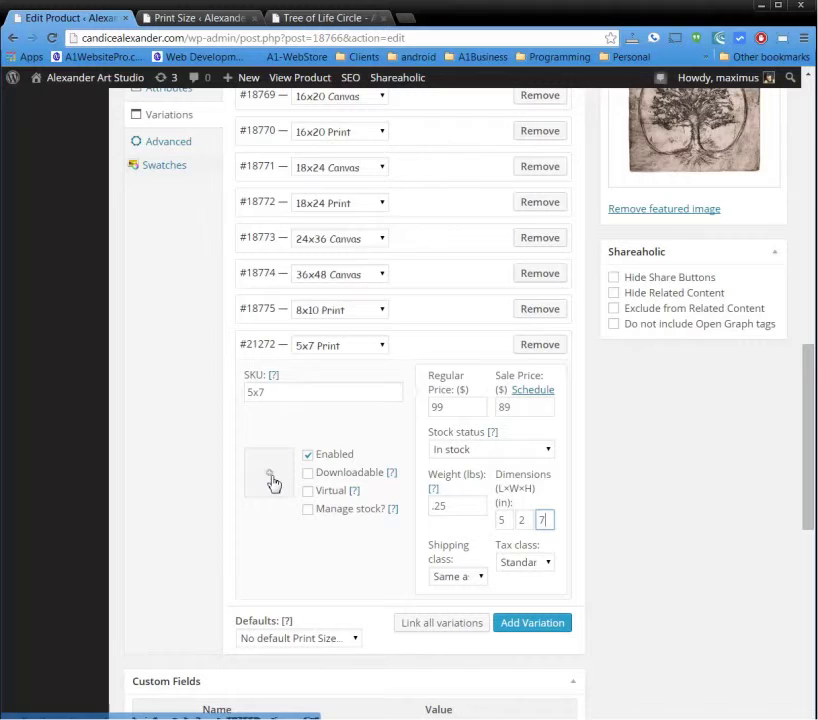
{"action": "left_click", "coordinate": [277, 530]}
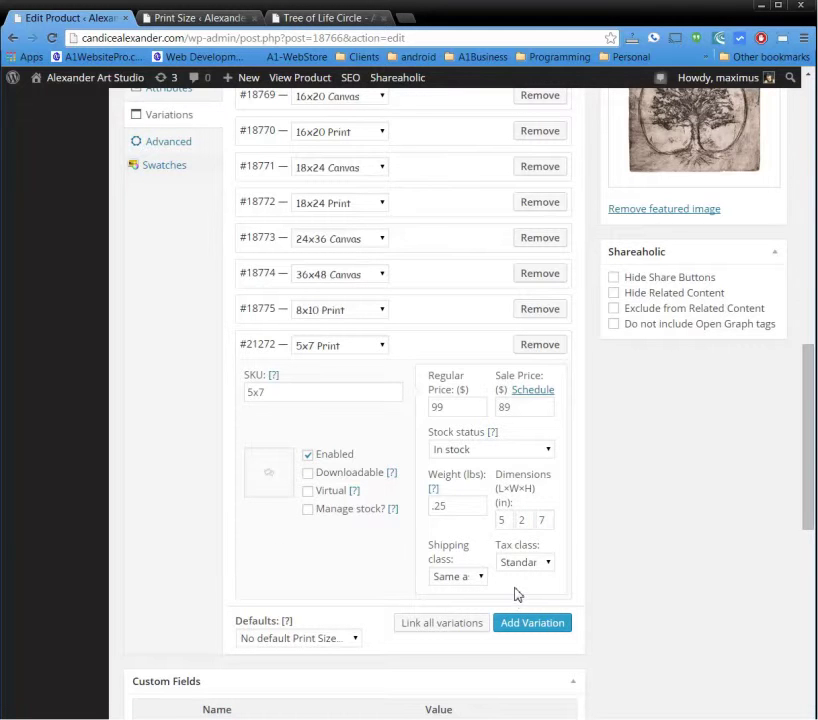
{"action": "left_click", "coordinate": [440, 623]}
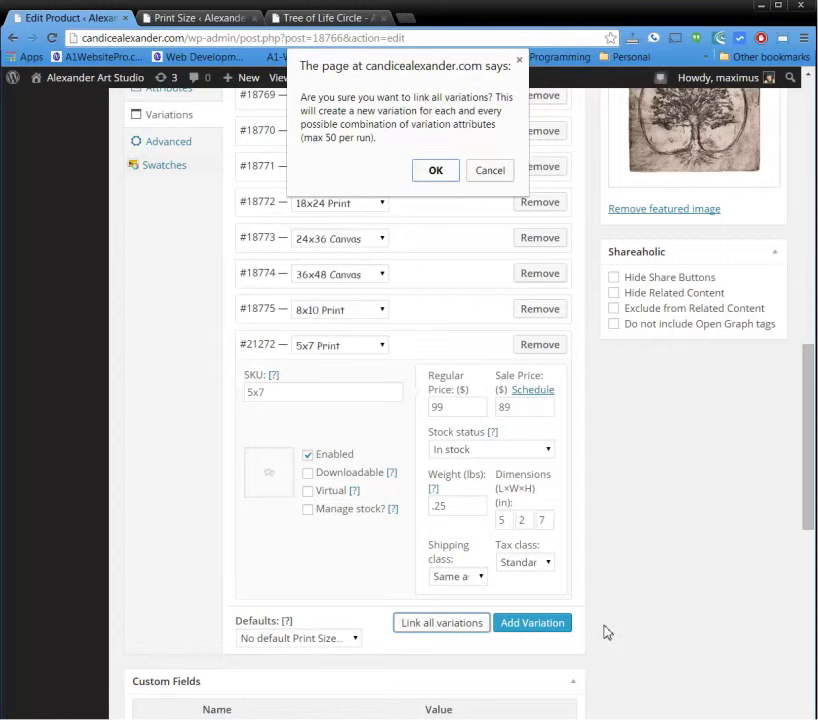
{"action": "left_click", "coordinate": [490, 172]}
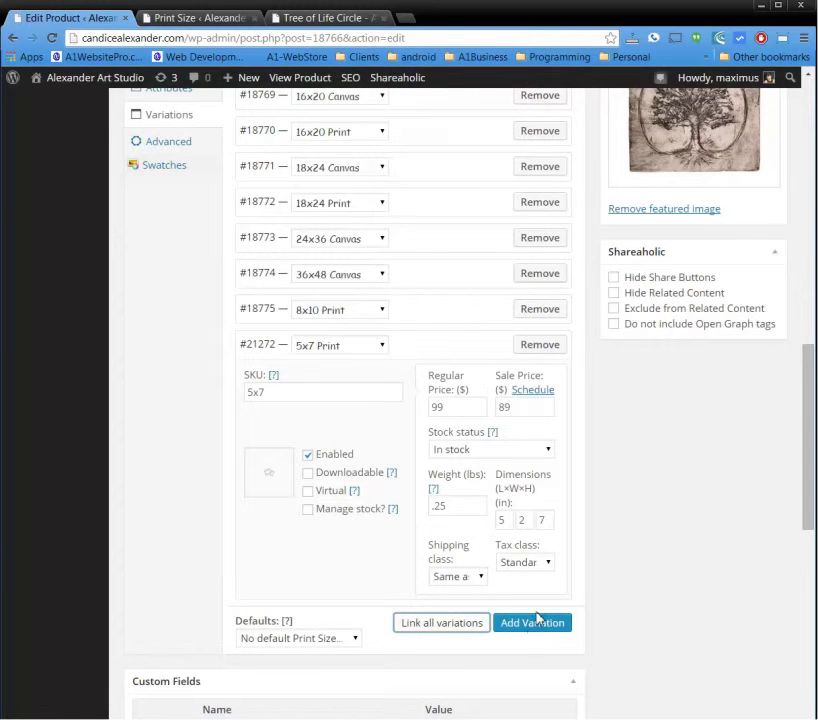
Update the Tree of Life Circle product from the Publish box, saving the 5x7 Print variation.
{"action": "scroll", "coordinate": [605, 590], "scroll_direction": "up", "scroll_amount": 4}
{"action": "scroll", "coordinate": [608, 585], "scroll_direction": "up", "scroll_amount": 5}
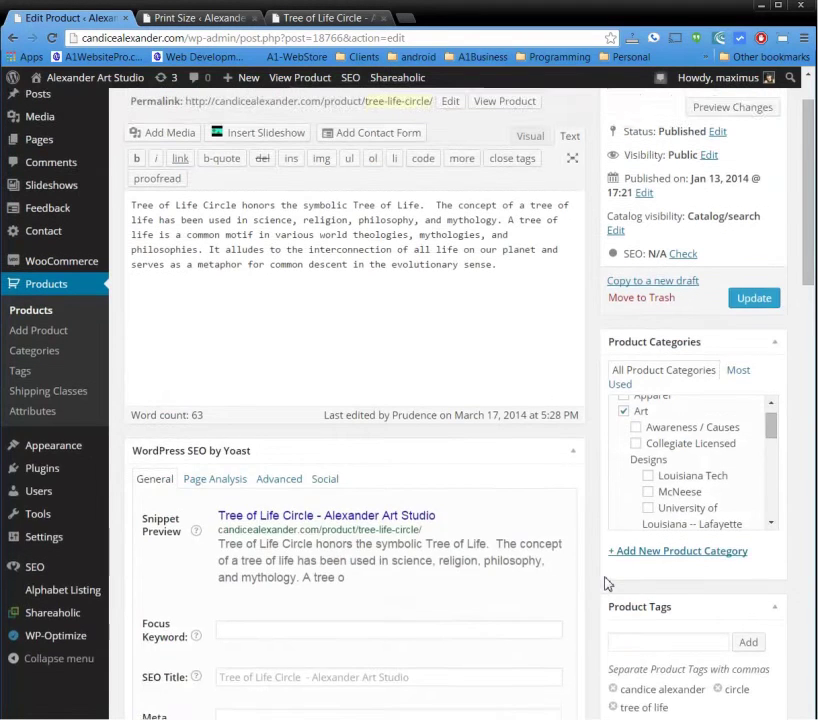
{"action": "scroll", "coordinate": [608, 584], "scroll_direction": "up", "scroll_amount": 1}
{"action": "left_click", "coordinate": [760, 367]}
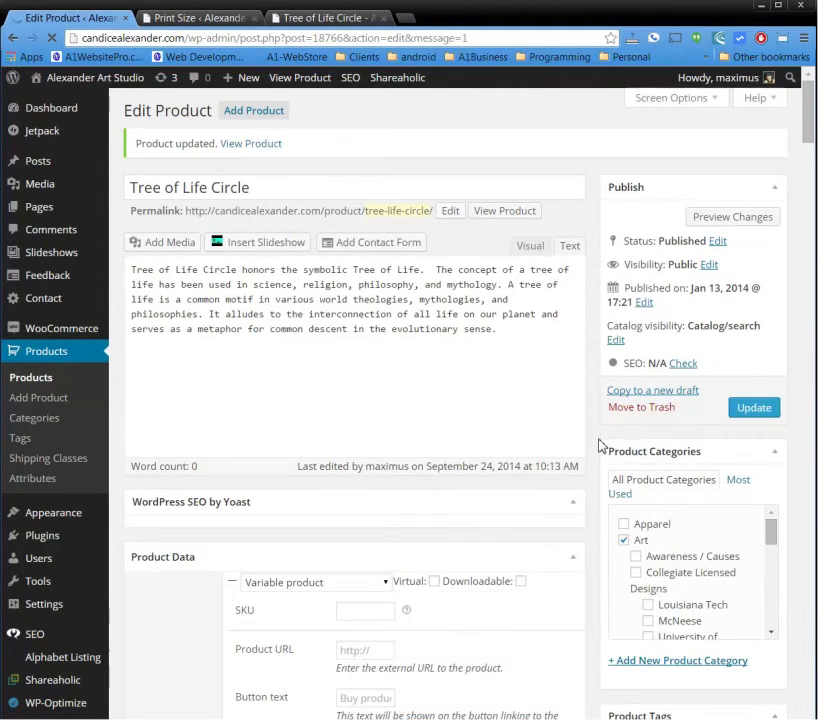
Reload the storefront product page and select 5x7 Print, confirming $99.00 reduced to $89.00.
{"action": "left_click", "coordinate": [298, 16]}
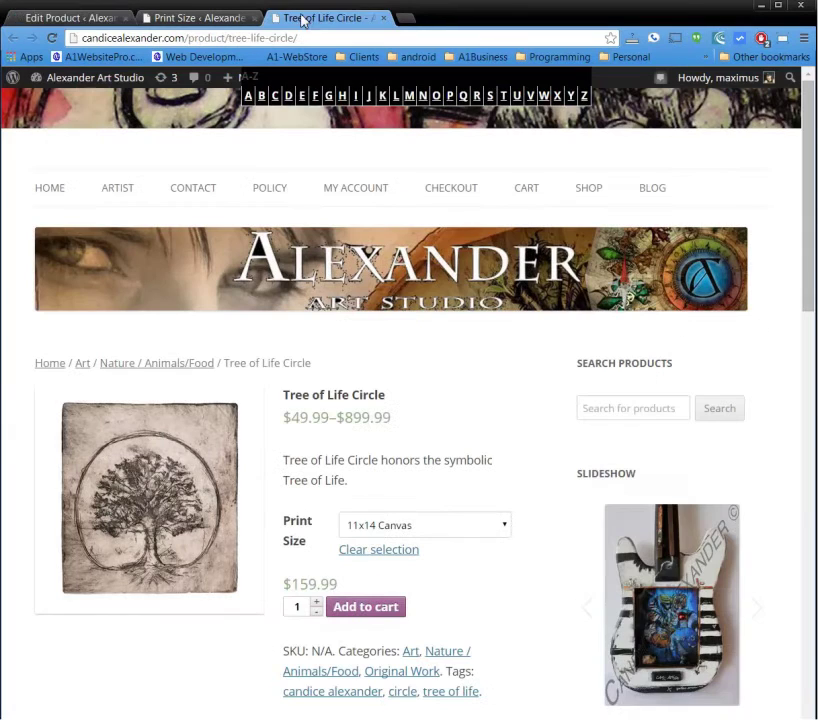
{"action": "left_click", "coordinate": [53, 38]}
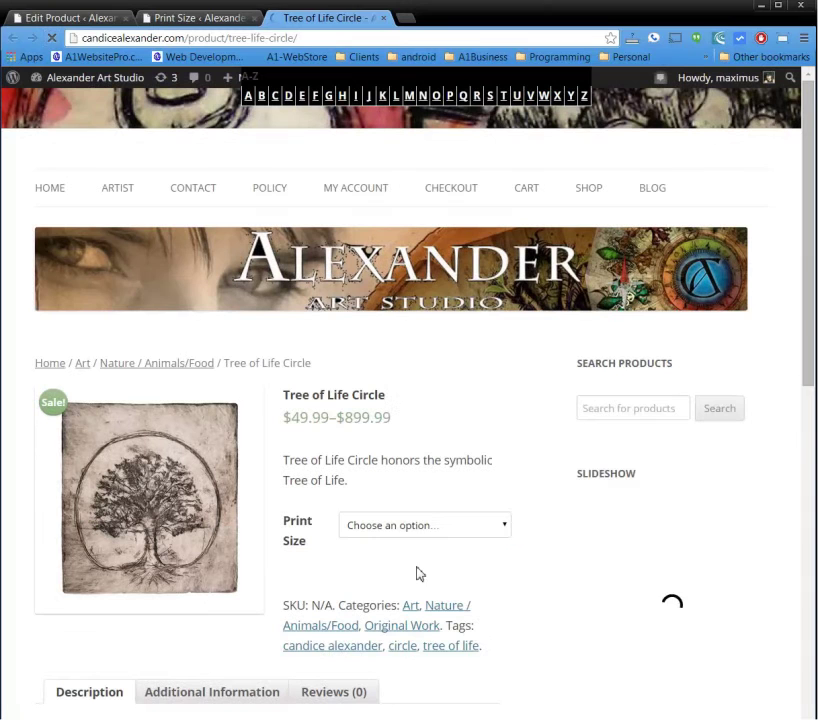
{"action": "left_click", "coordinate": [428, 527]}
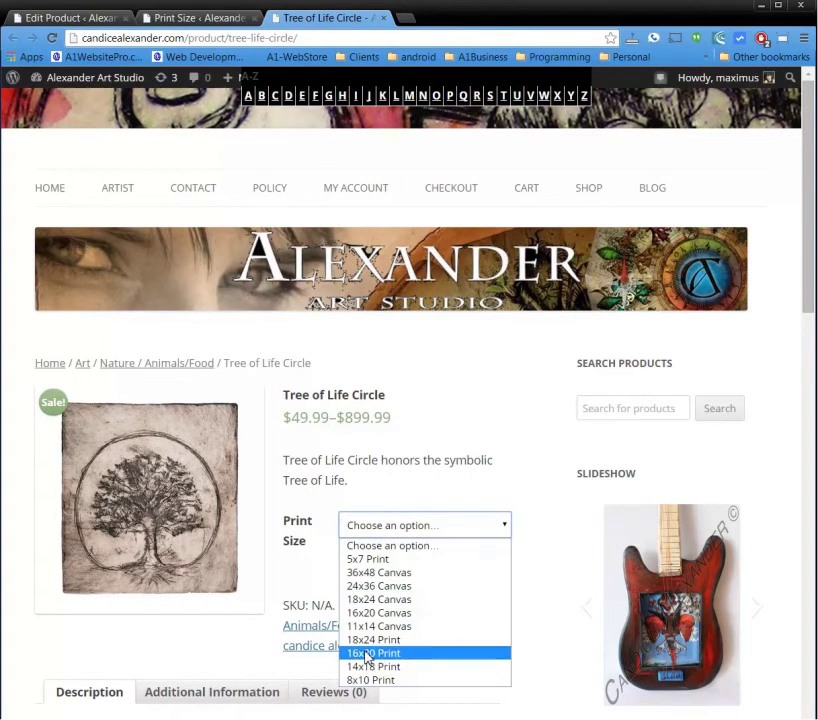
{"action": "left_click", "coordinate": [418, 559]}
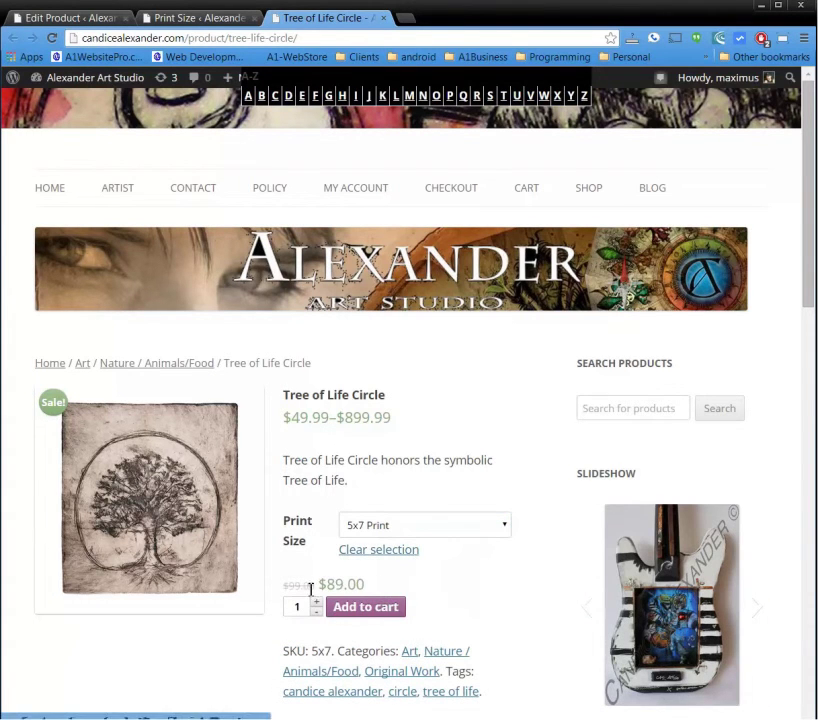
{"action": "left_click_drag", "start_coordinate": [336, 589], "coordinate": [506, 592]}
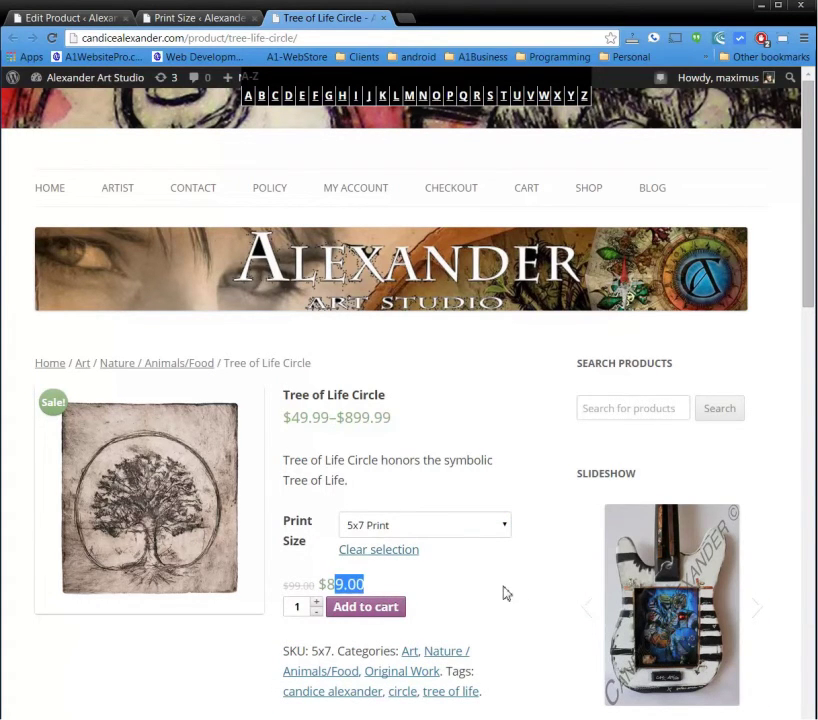
{"action": "left_click", "coordinate": [506, 592]}
{"action": "left_click", "coordinate": [502, 527]}
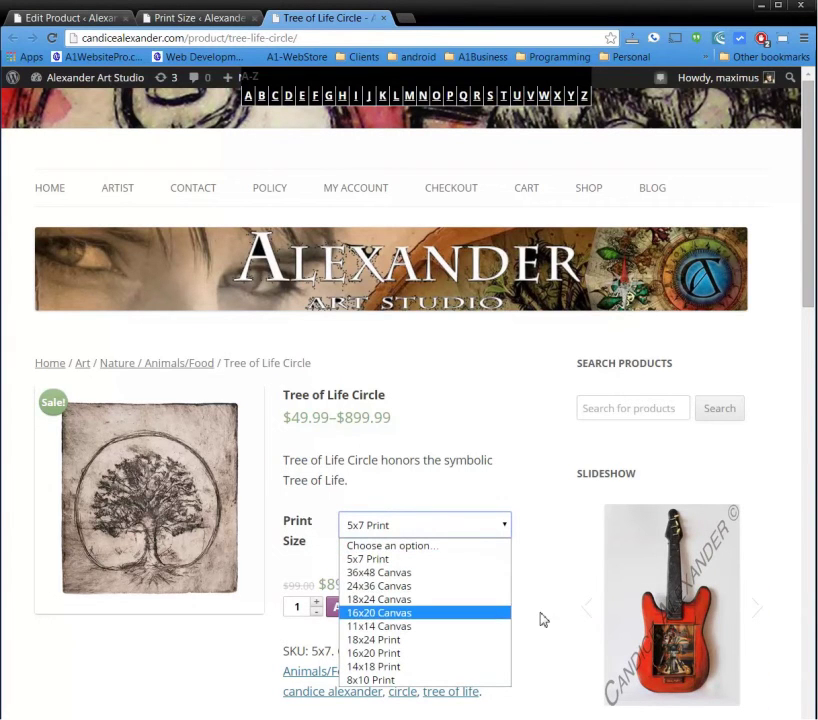
{"action": "left_click", "coordinate": [513, 619]}
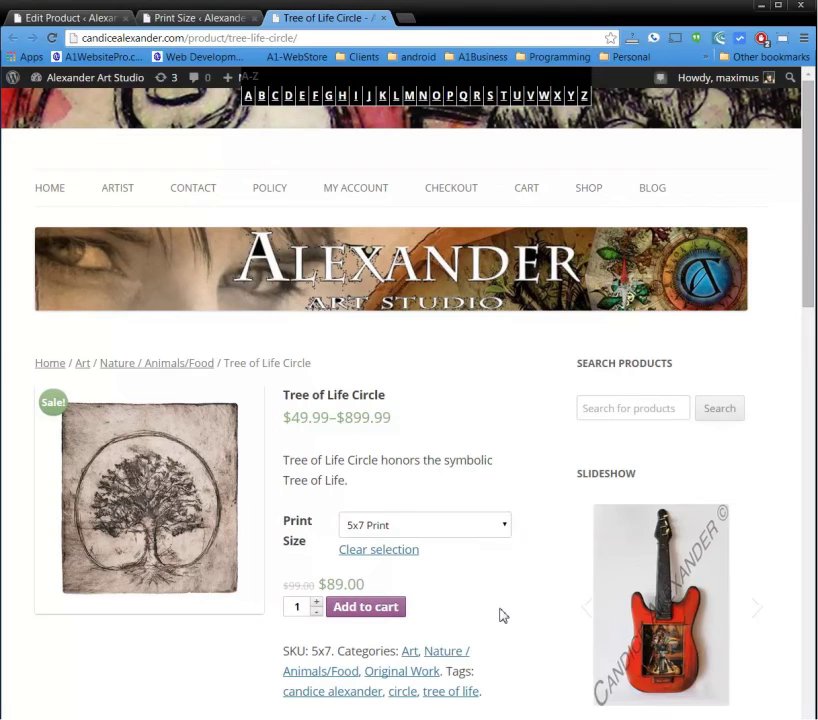